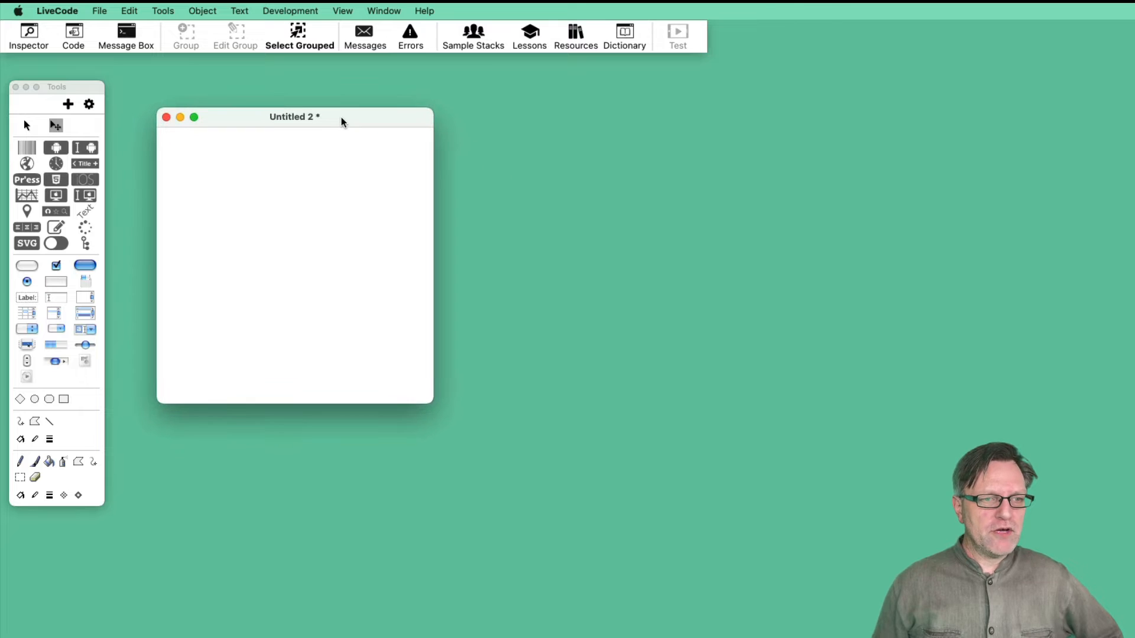
- Enlarge the empty Untitled 2 stack window and set the tools palette to 2 view columns
{"action": "left_click_drag", "start_coordinate": [430, 401], "coordinate": [510, 472]}
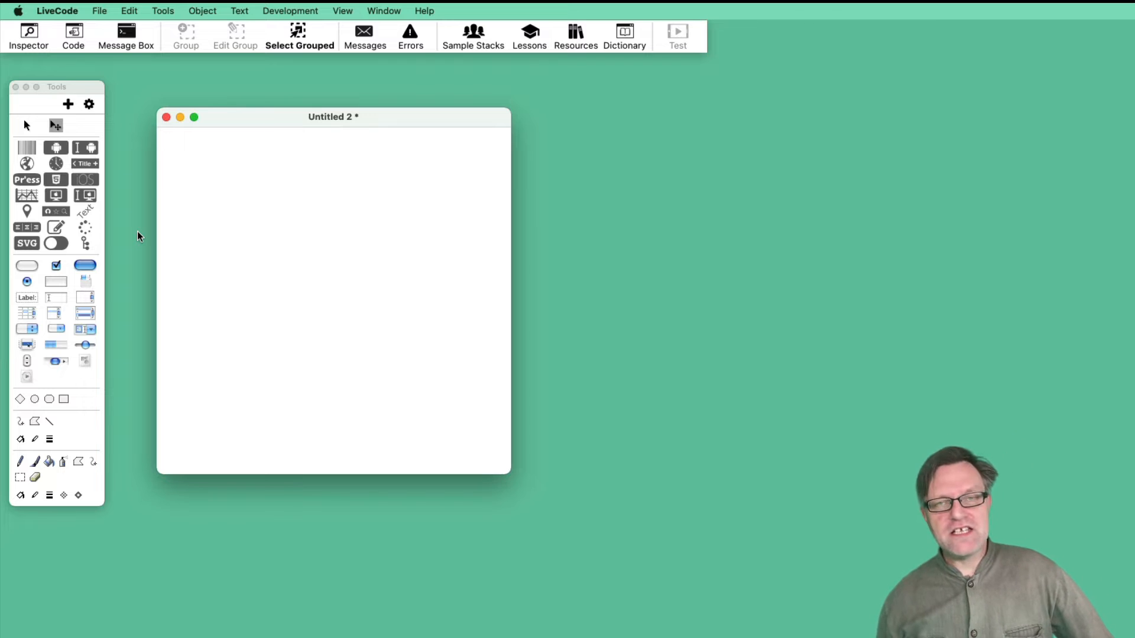
{"action": "left_click", "coordinate": [89, 107]}
{"action": "mouse_move", "coordinate": [136, 112]}
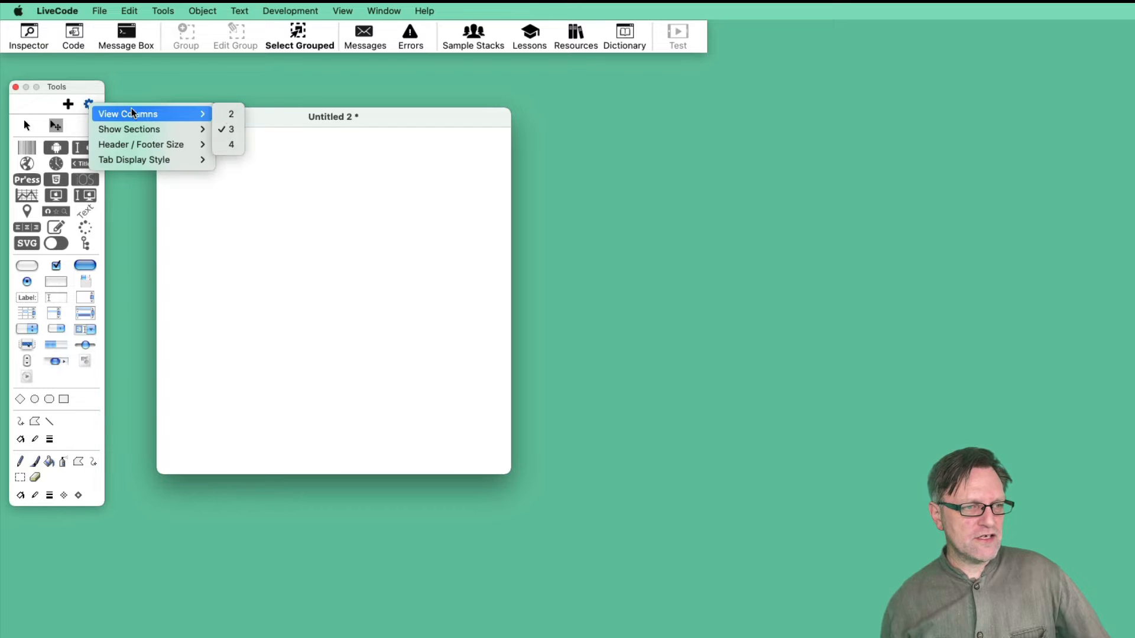
{"action": "left_click", "coordinate": [226, 112]}
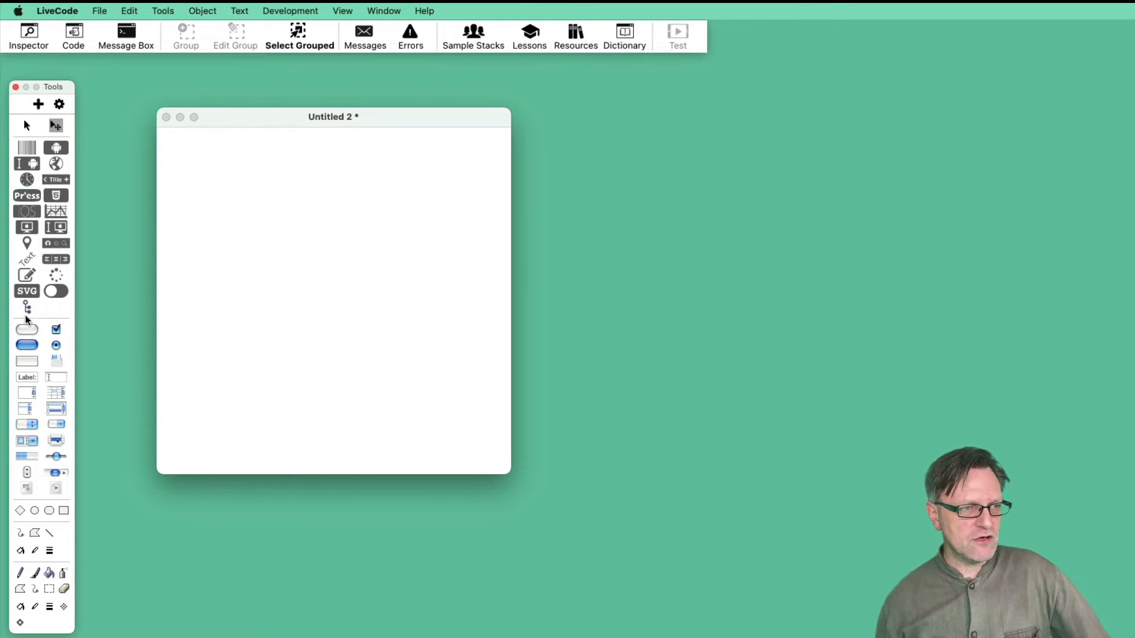
- Alternate between the Browse and Pointer tools, finishing with the Browse tool active
{"action": "left_click", "coordinate": [26, 131]}
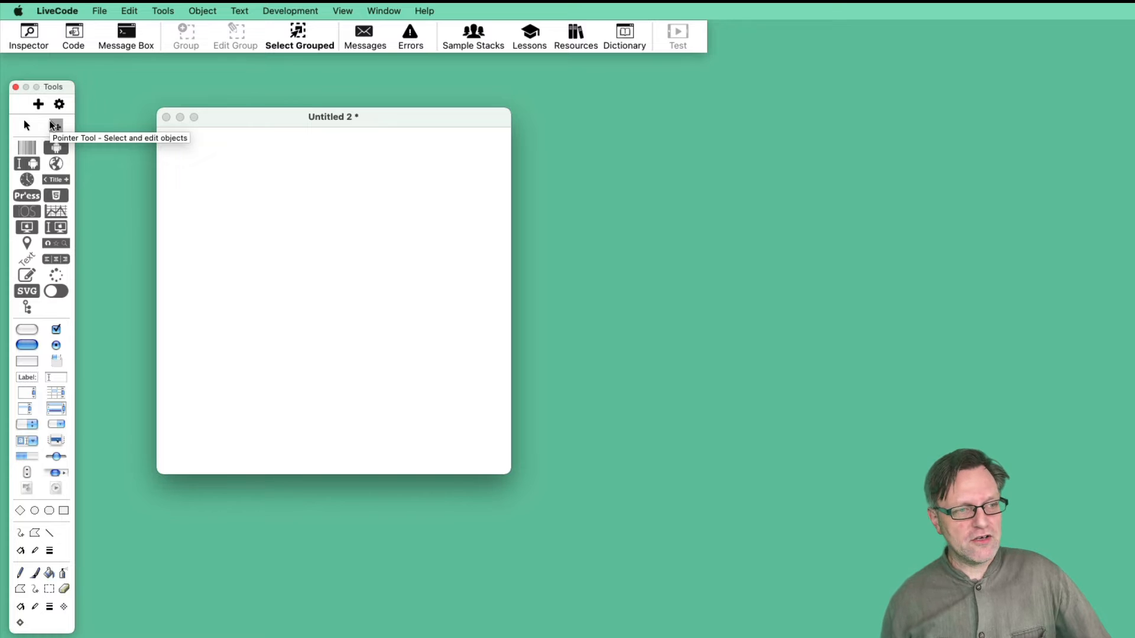
{"action": "left_click", "coordinate": [26, 128]}
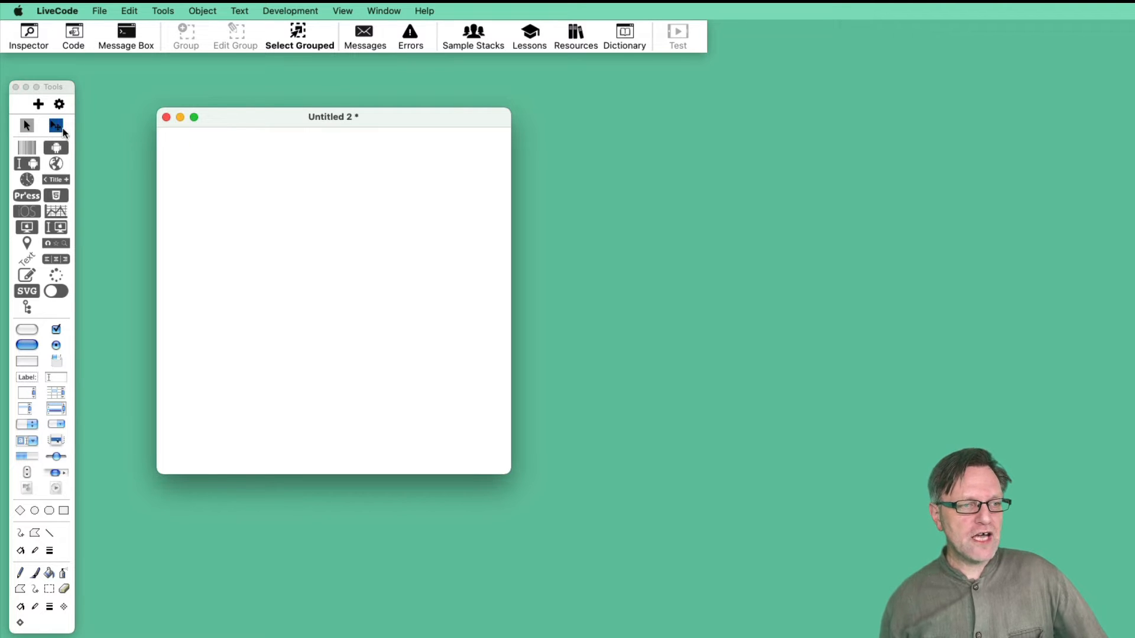
{"action": "left_click", "coordinate": [60, 130]}
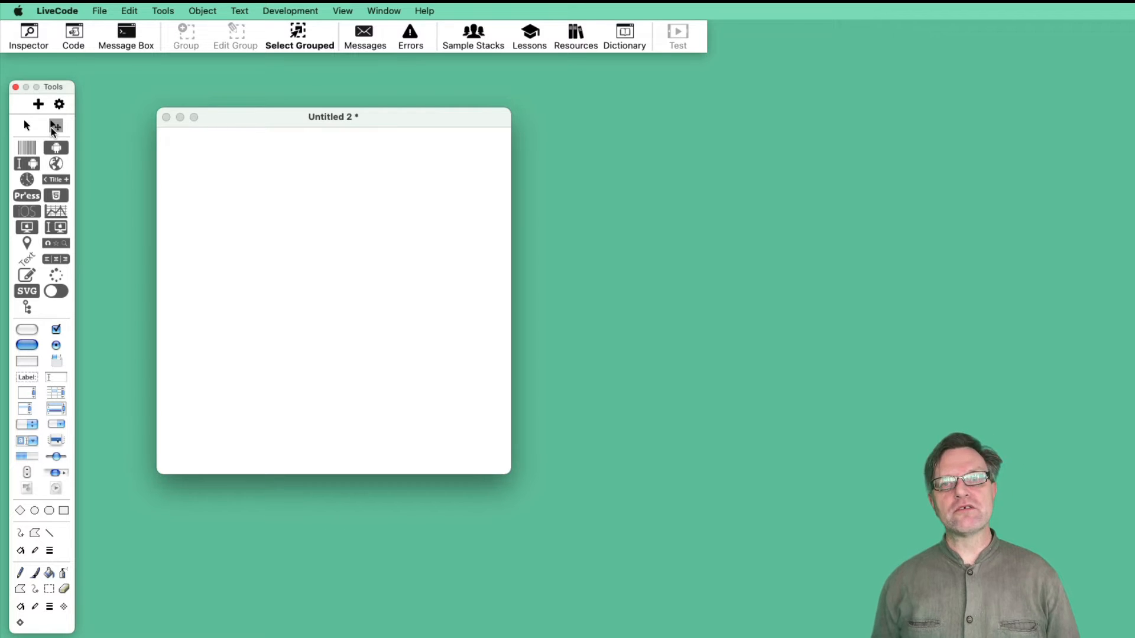
{"action": "left_click", "coordinate": [28, 126]}
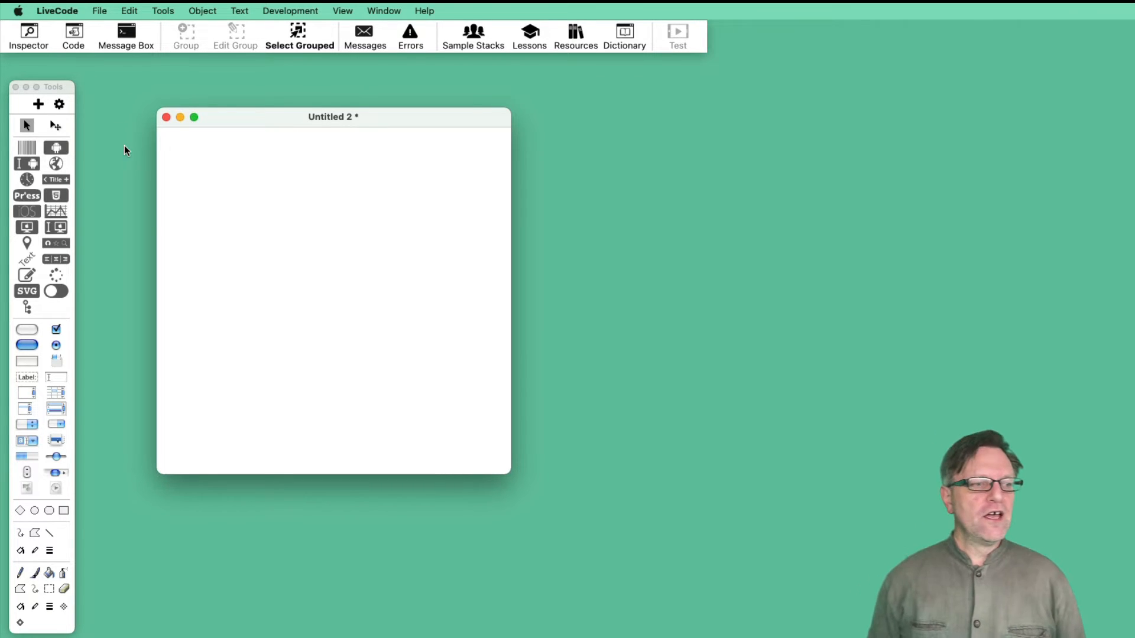
{"action": "left_click", "coordinate": [48, 120]}
{"action": "left_click", "coordinate": [25, 127]}
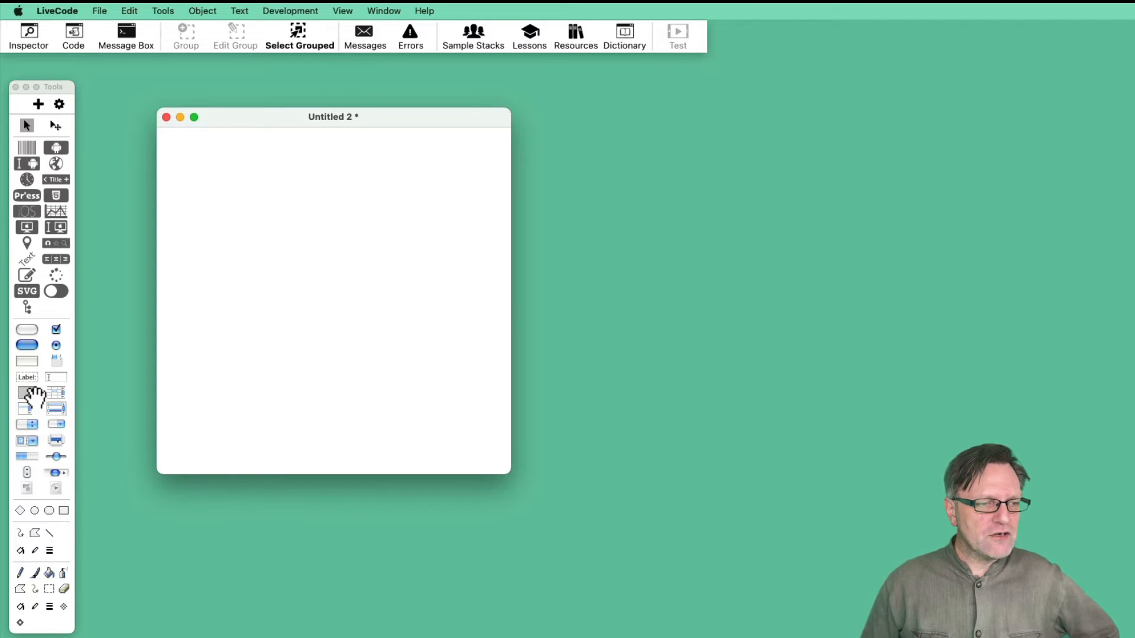
- Add a large scrolling text field to the upper part of the stack and enter "hjk ahsdkj daskj hkja dsj" in it while browsing
{"action": "left_click_drag", "start_coordinate": [25, 388], "coordinate": [290, 184]}
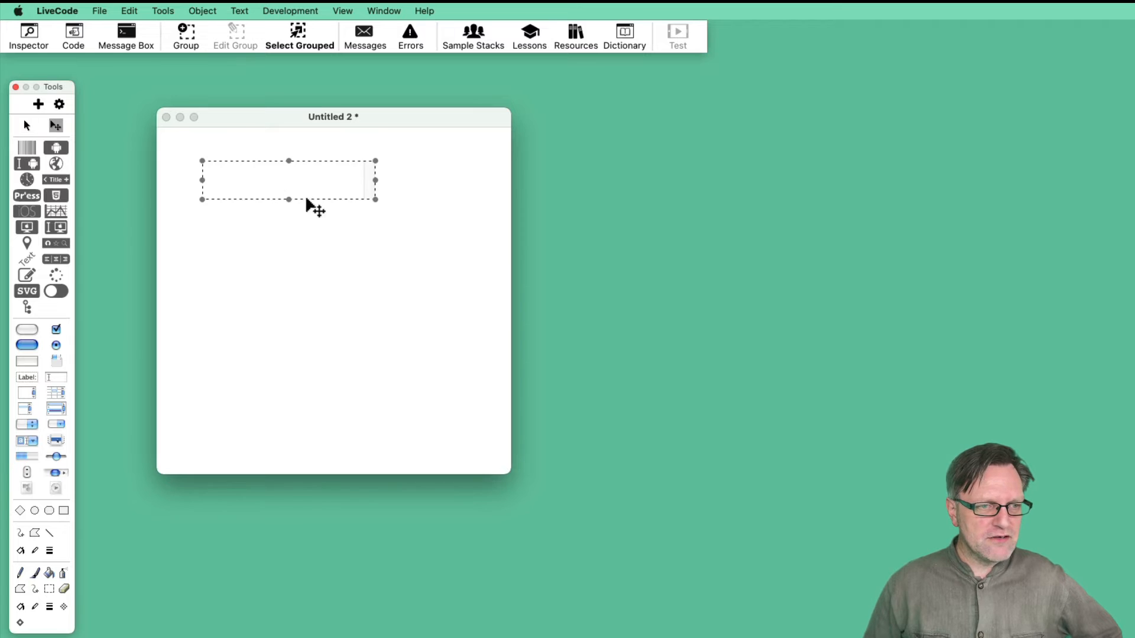
{"action": "left_click_drag", "start_coordinate": [375, 199], "coordinate": [487, 365]}
{"action": "left_click_drag", "start_coordinate": [276, 227], "coordinate": [269, 217]}
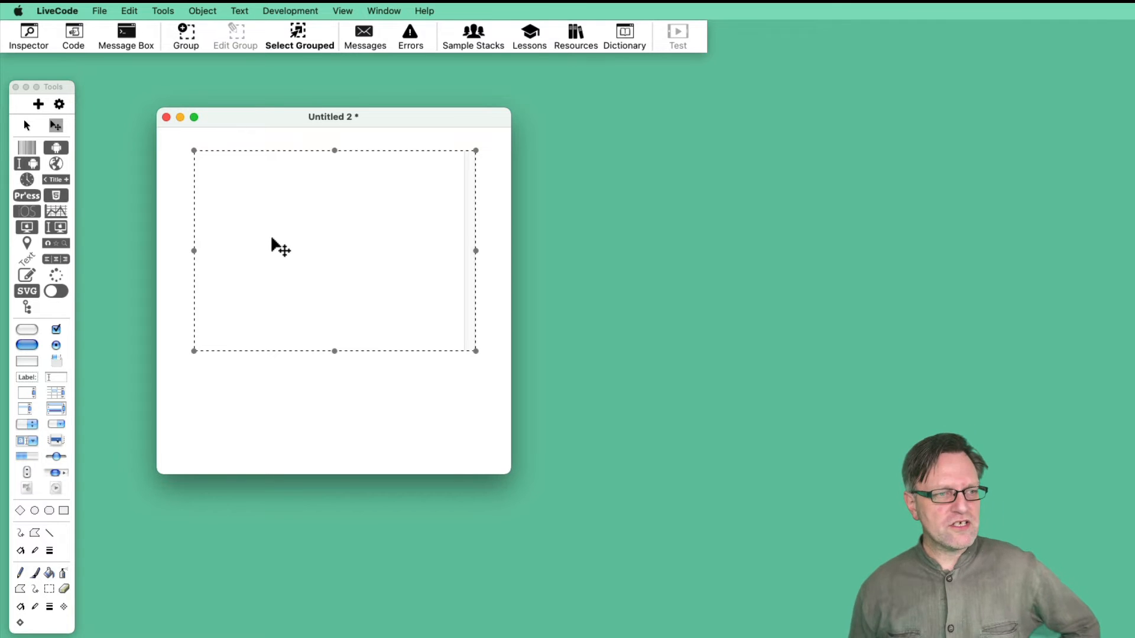
{"action": "left_click", "coordinate": [27, 126]}
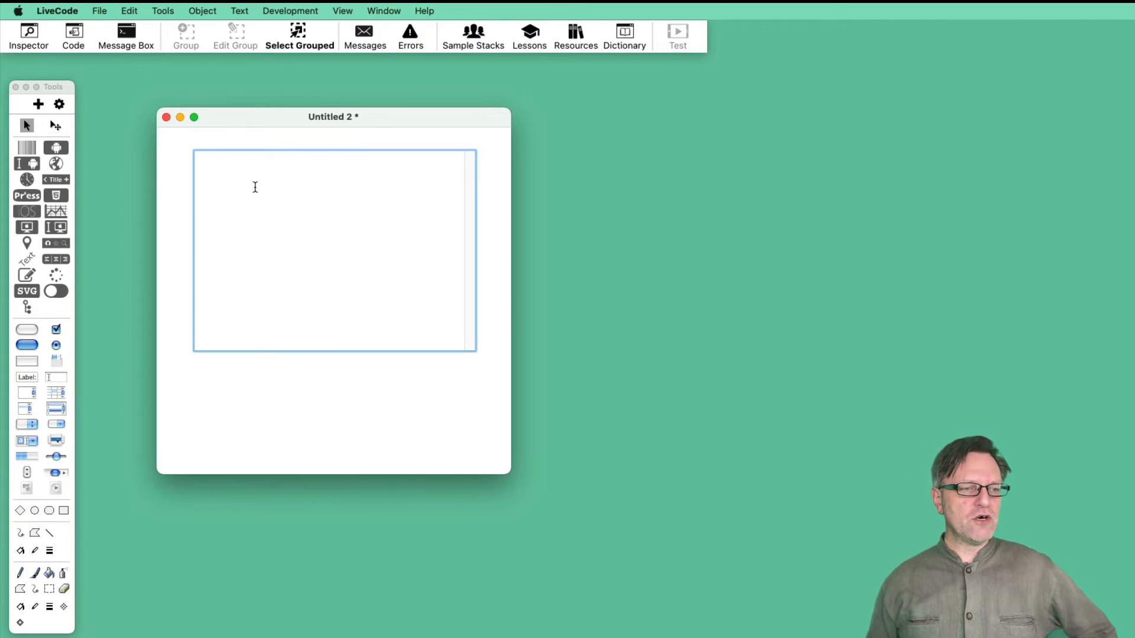
{"action": "type", "text": "hjk ahsdkj daskj hkja dsj"}
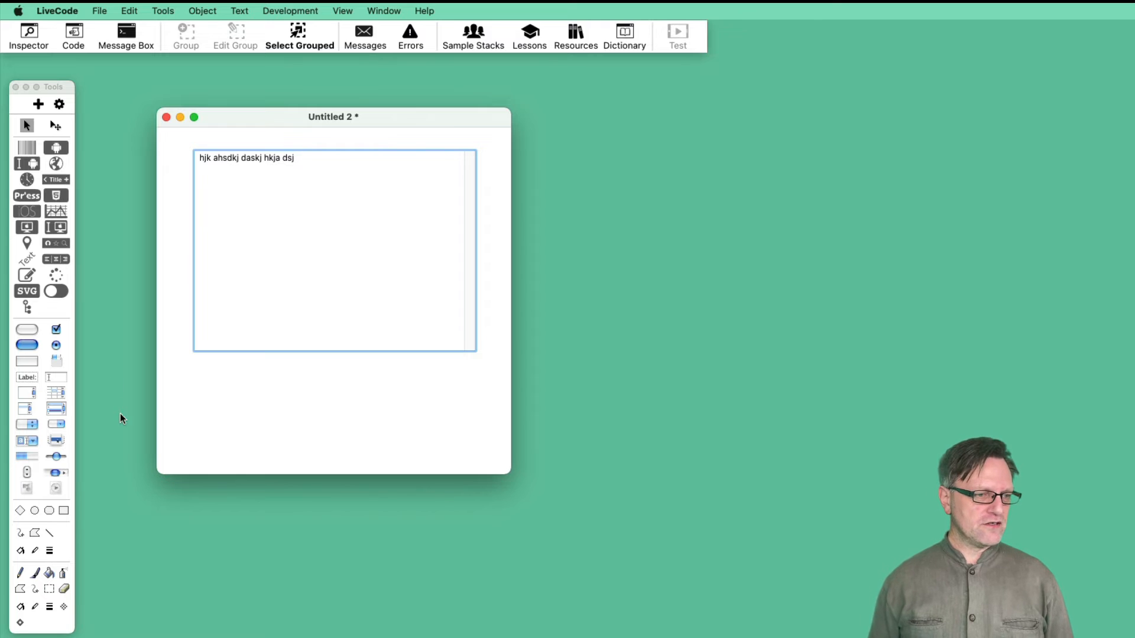
- Place two push buttons and a default button in a row below the text field, and delete all three
{"action": "left_click_drag", "start_coordinate": [29, 338], "coordinate": [234, 374]}
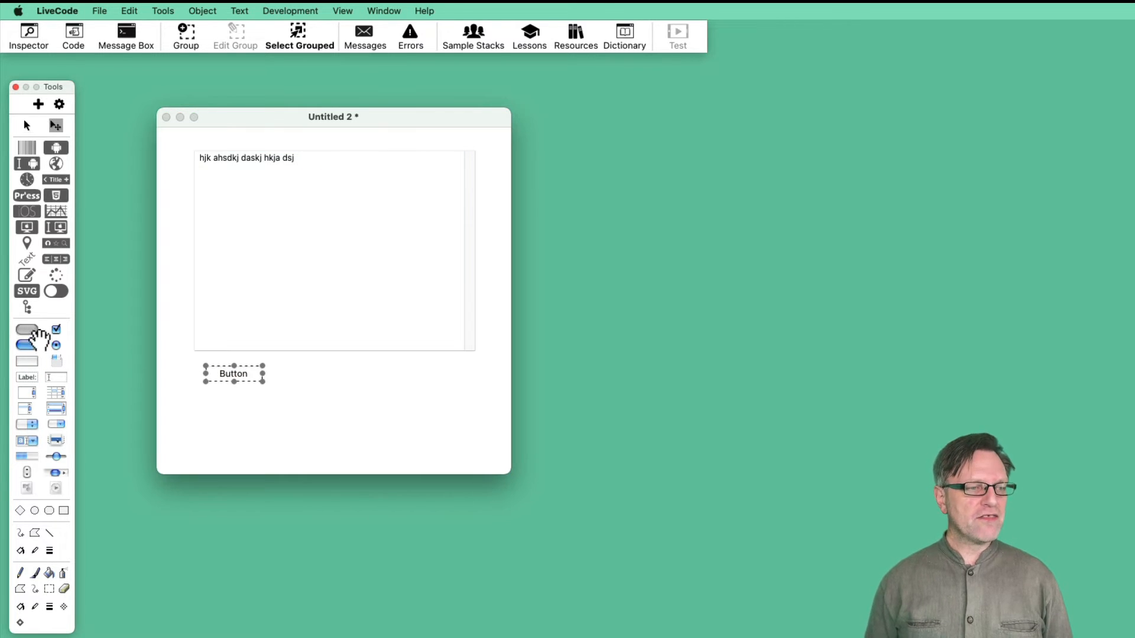
{"action": "left_click_drag", "start_coordinate": [26, 329], "coordinate": [299, 377]}
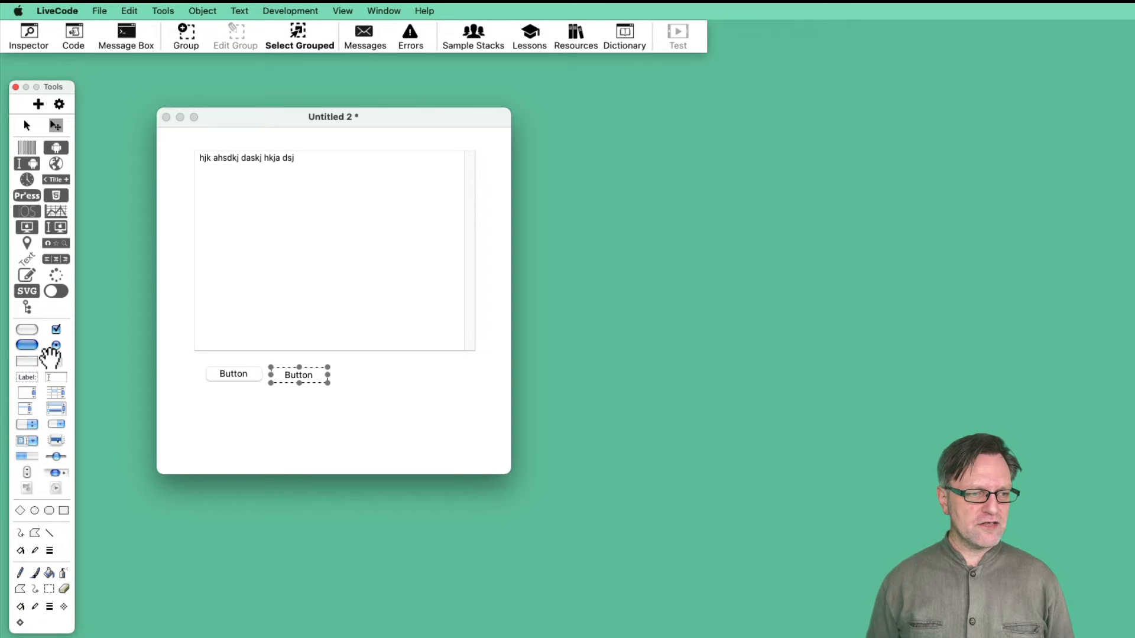
{"action": "left_click_drag", "start_coordinate": [29, 345], "coordinate": [377, 379]}
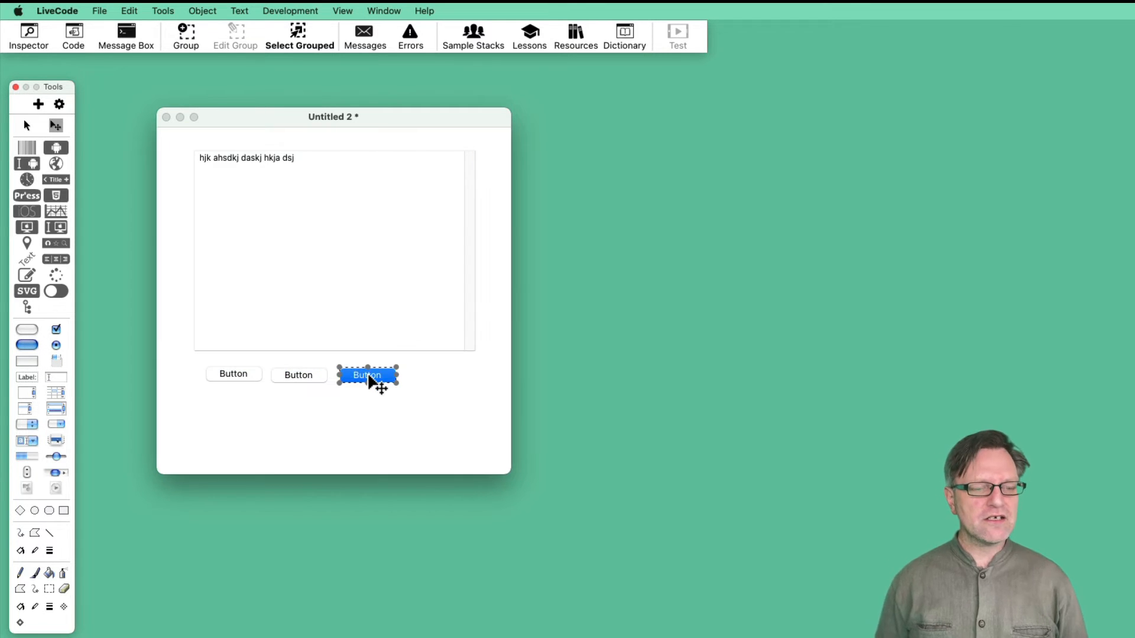
{"action": "left_click", "coordinate": [378, 418]}
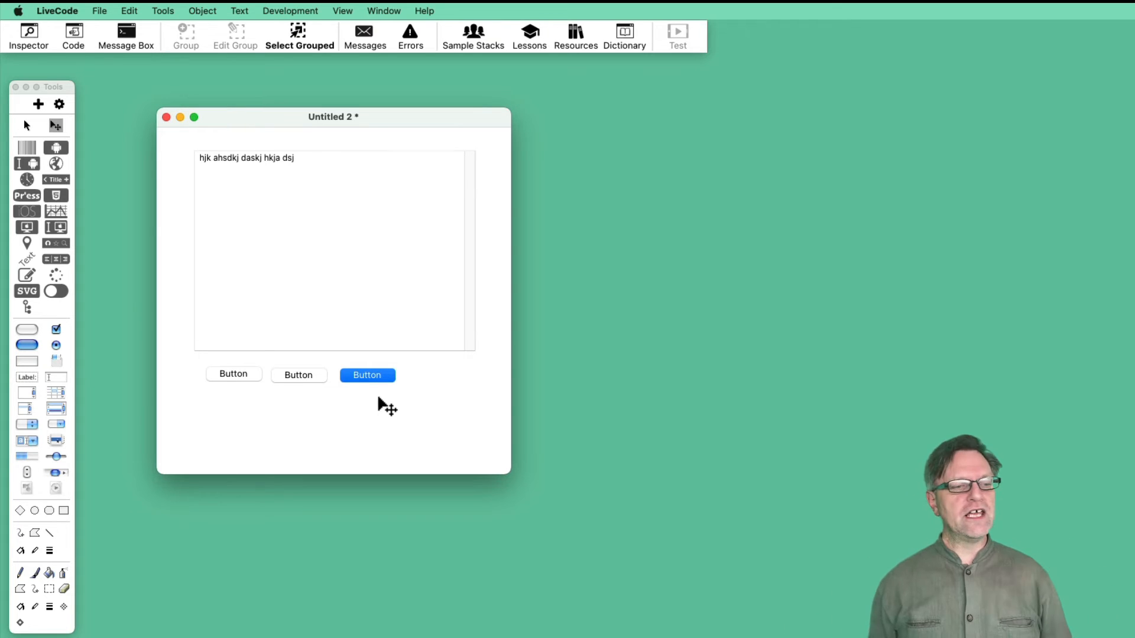
{"action": "left_click_drag", "start_coordinate": [192, 370], "coordinate": [432, 398]}
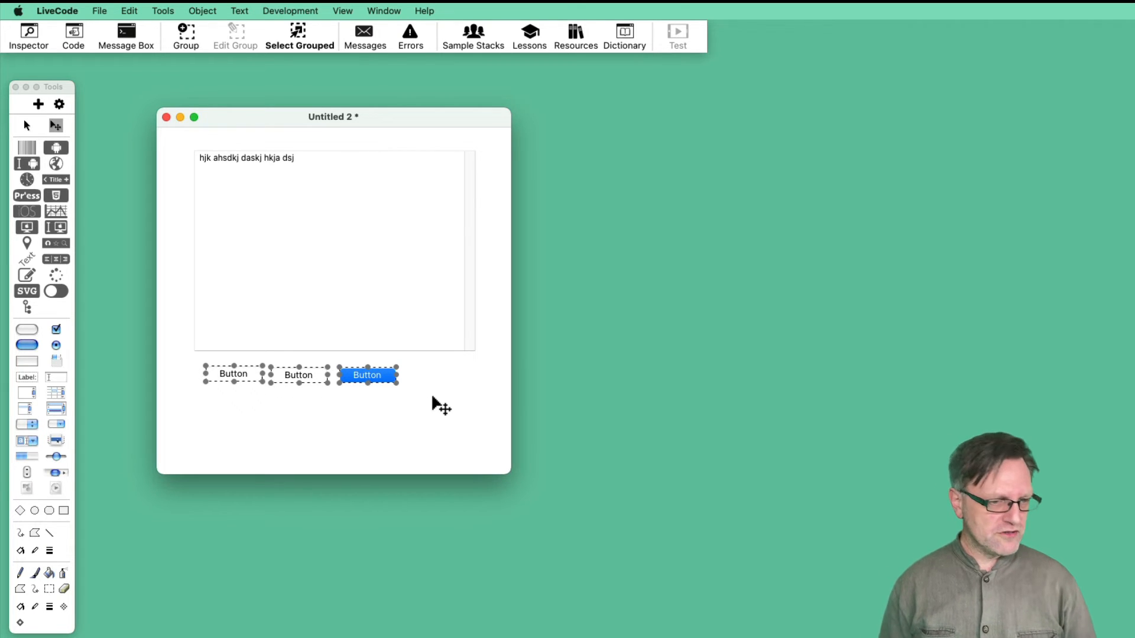
{"action": "key", "text": "Delete"}
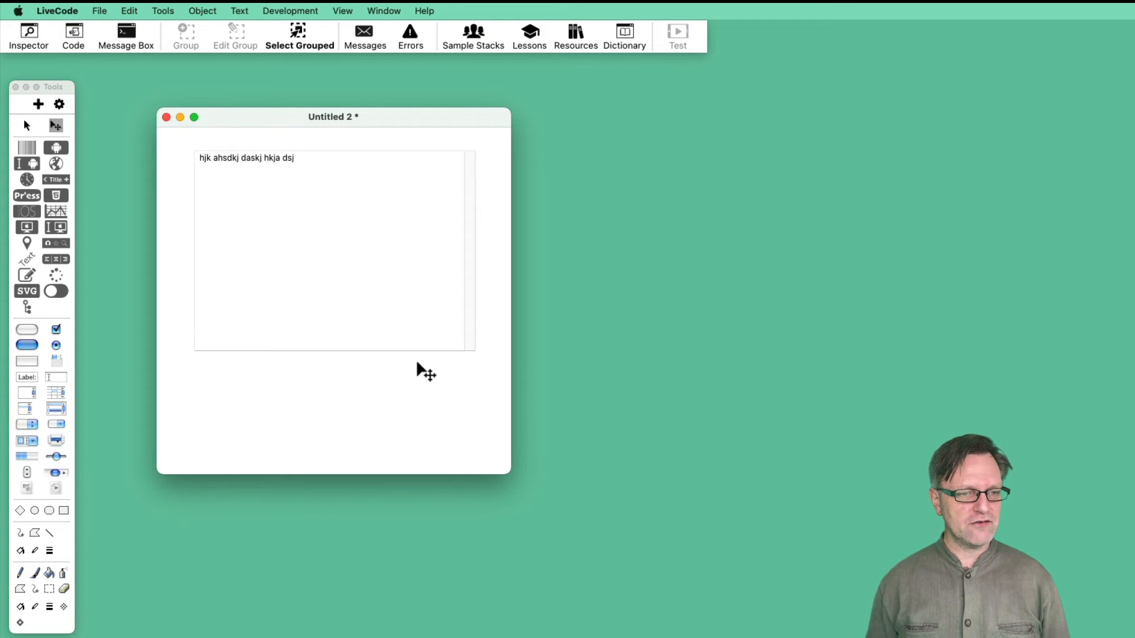
- Shorten the text field to less than half its height, and place and remove a rectangle button below it
{"action": "left_click", "coordinate": [367, 325]}
{"action": "left_click_drag", "start_coordinate": [335, 352], "coordinate": [336, 235]}
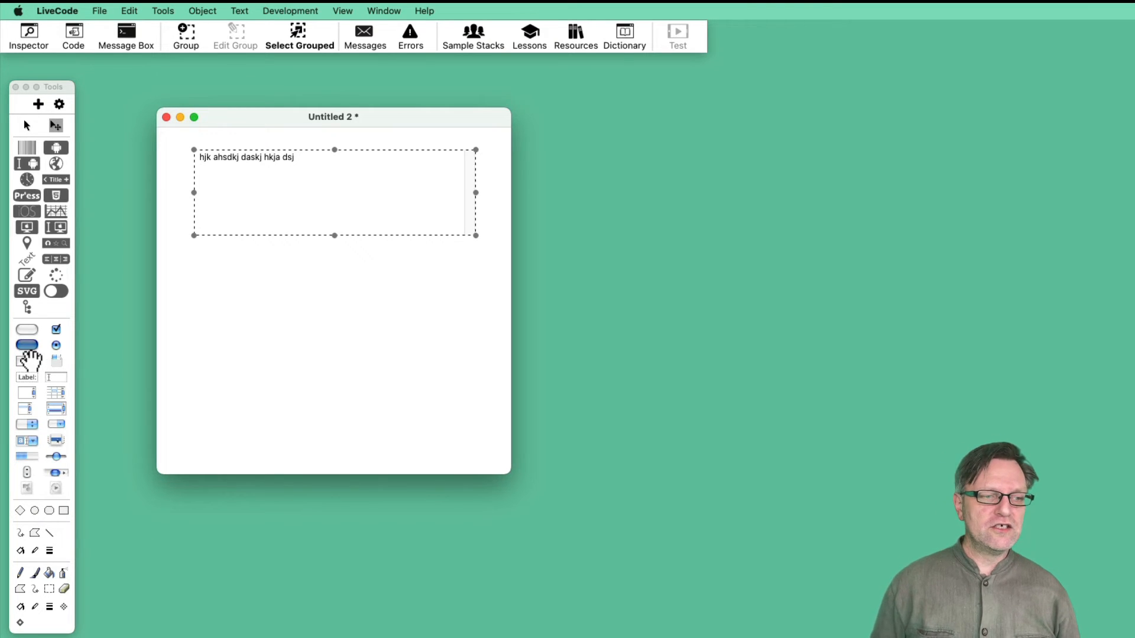
{"action": "left_click_drag", "start_coordinate": [37, 364], "coordinate": [304, 280]}
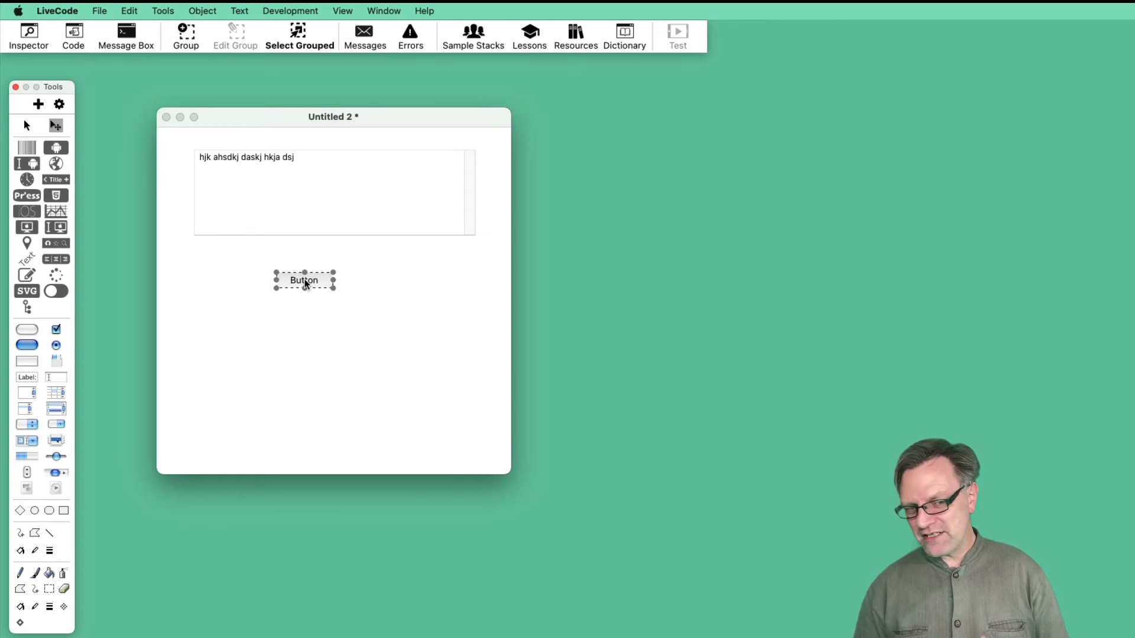
{"action": "key", "text": "Delete"}
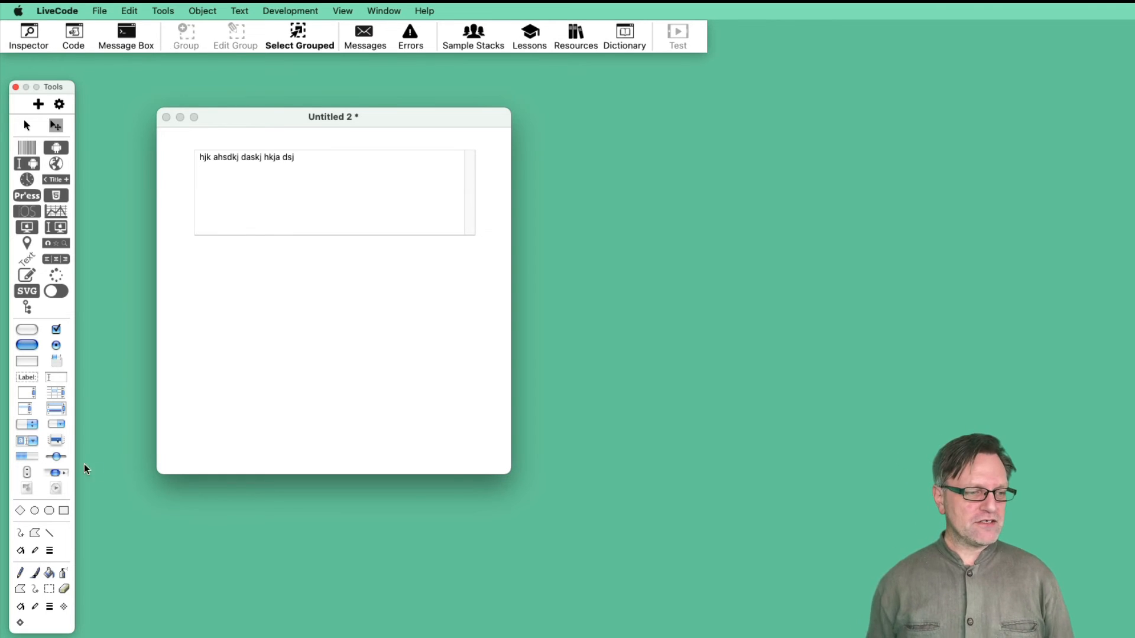
- Add a rounded rectangle graphic below the text field and reshape it into a wide, low button-like box
{"action": "left_click", "coordinate": [52, 512]}
{"action": "left_click_drag", "start_coordinate": [58, 518], "coordinate": [303, 300]}
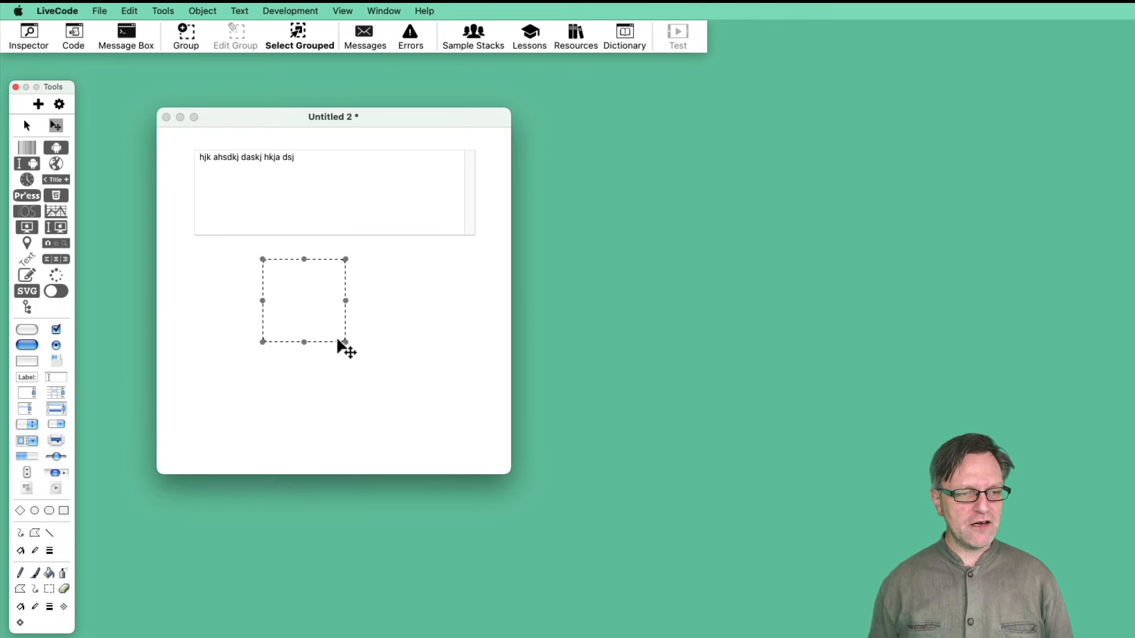
{"action": "left_click_drag", "start_coordinate": [346, 342], "coordinate": [372, 290]}
{"action": "left_click", "coordinate": [381, 322]}
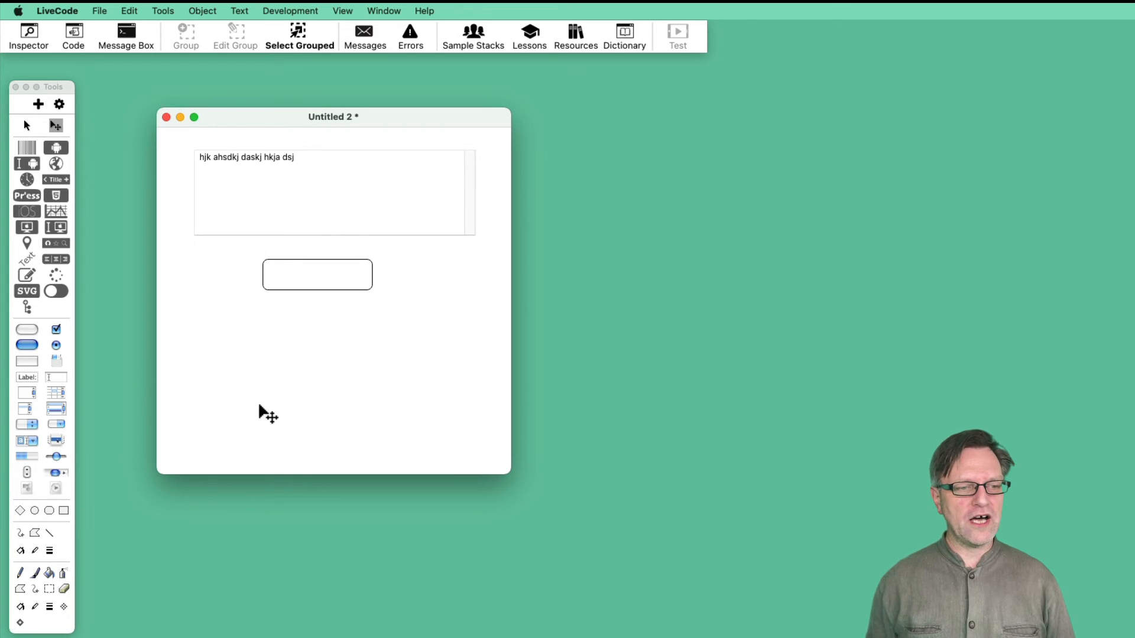
- Place a plain rectangle graphic below the rounded rectangle and delete it
{"action": "left_click", "coordinate": [302, 288]}
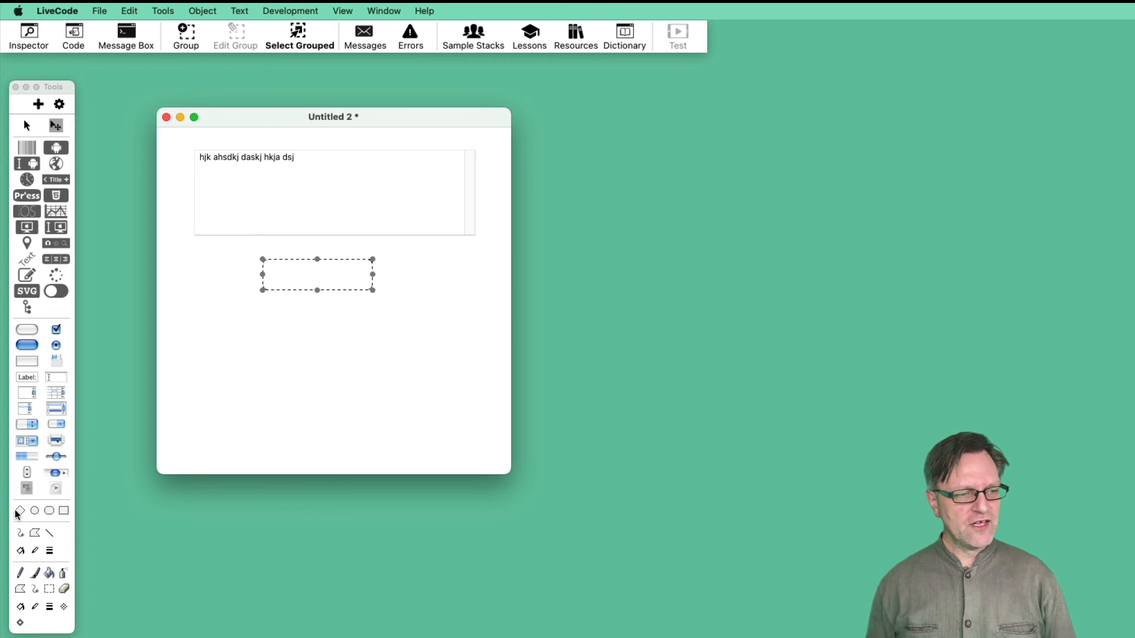
{"action": "left_click_drag", "start_coordinate": [63, 510], "coordinate": [284, 348]}
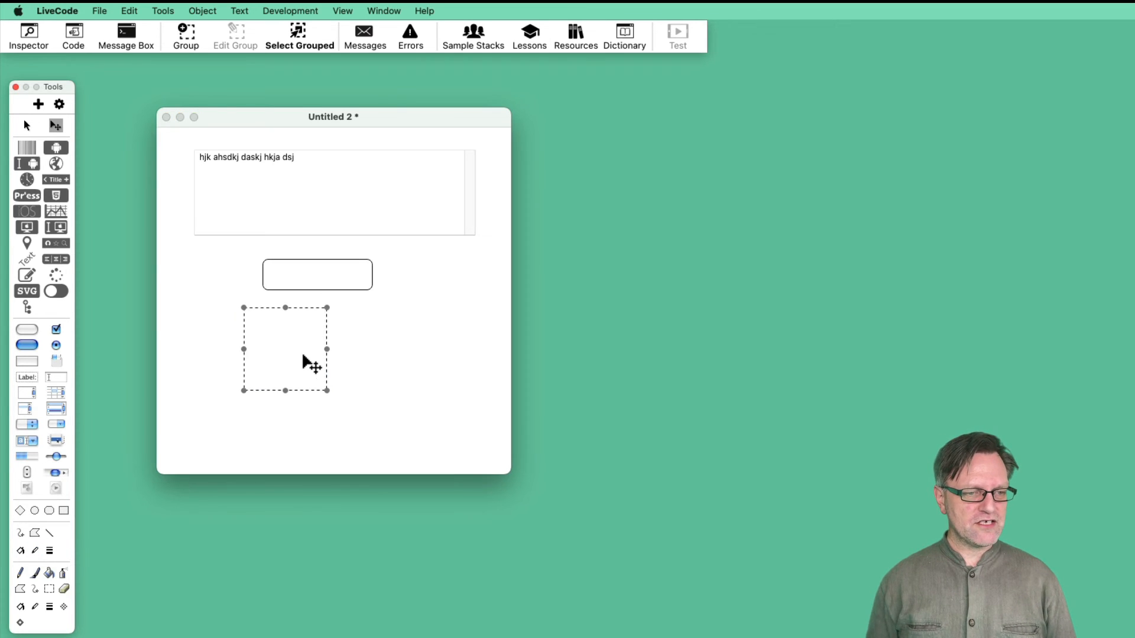
{"action": "key", "text": "Delete"}
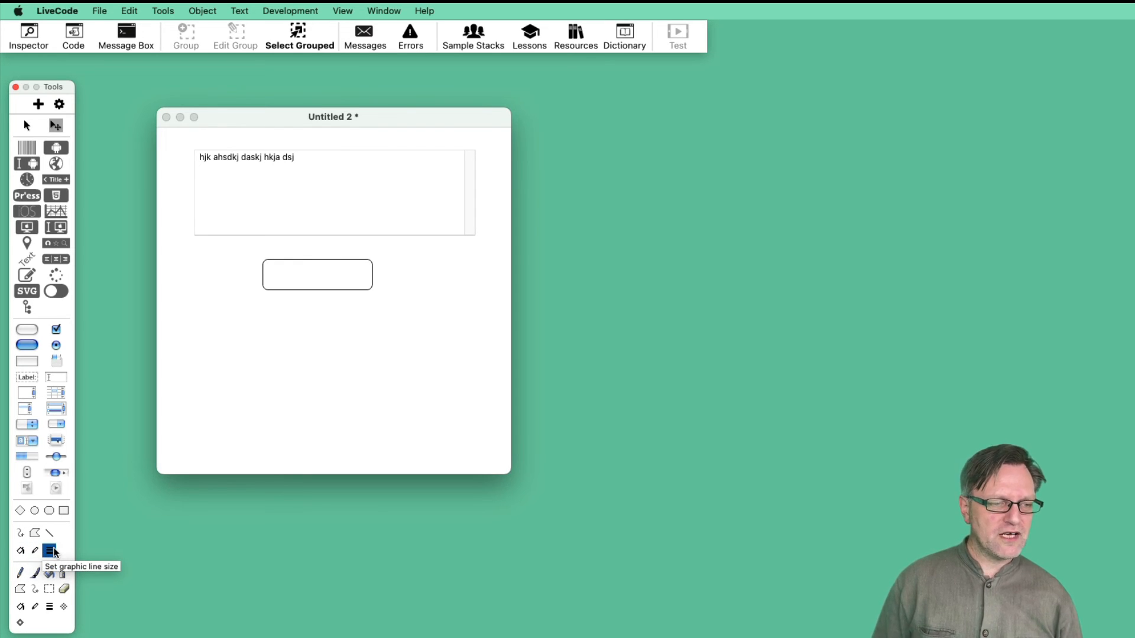
- Choose the freehand curve graphic tool and set its line color to red with RGB 233, 0, 0
{"action": "left_click", "coordinate": [20, 534]}
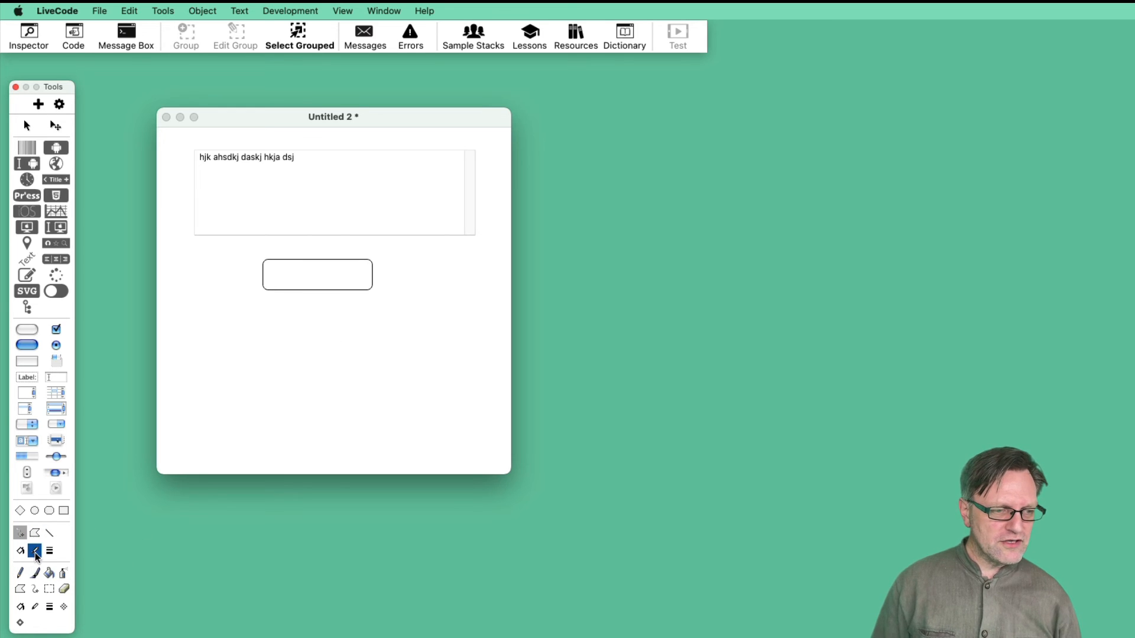
{"action": "left_click", "coordinate": [36, 554]}
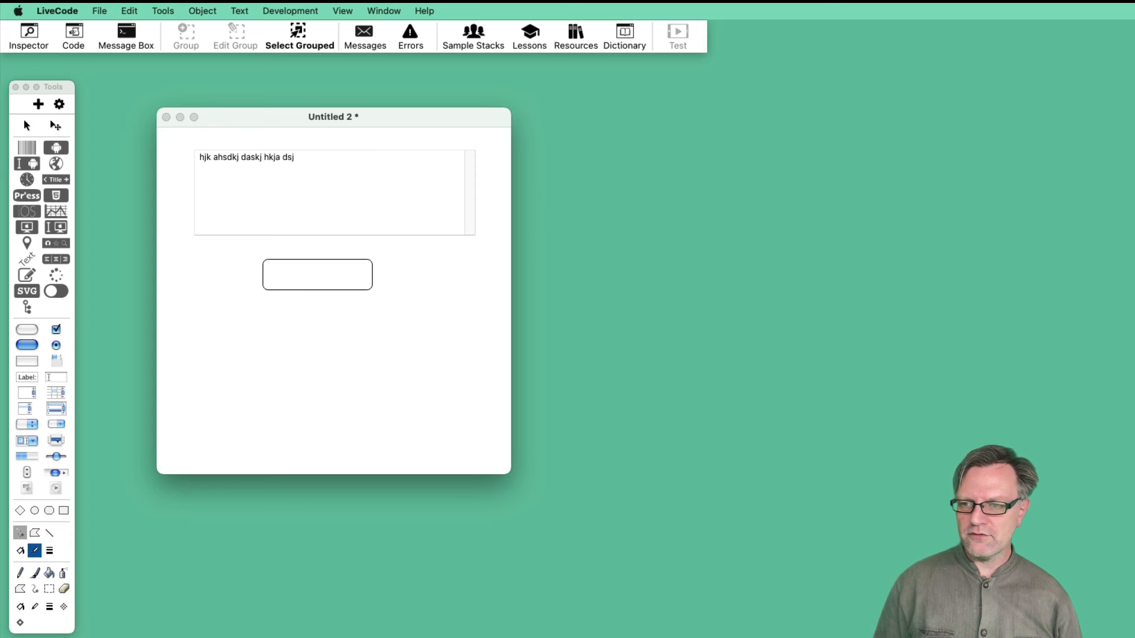
{"action": "left_click_drag", "start_coordinate": [643, 152], "coordinate": [668, 168]}
{"action": "left_click", "coordinate": [675, 244]}
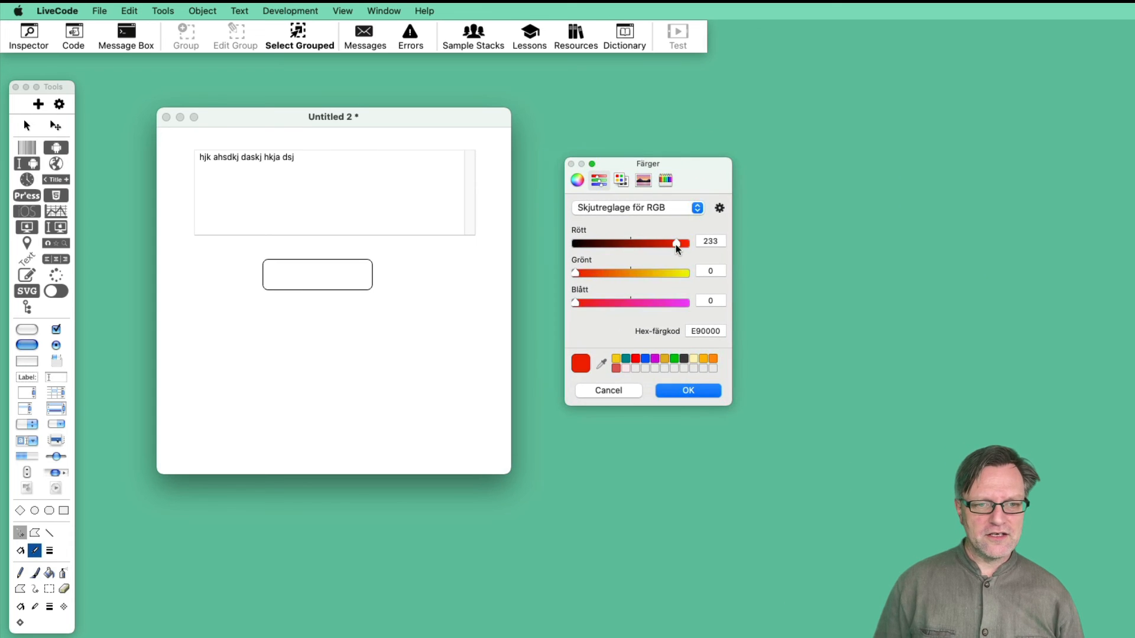
{"action": "left_click", "coordinate": [694, 388]}
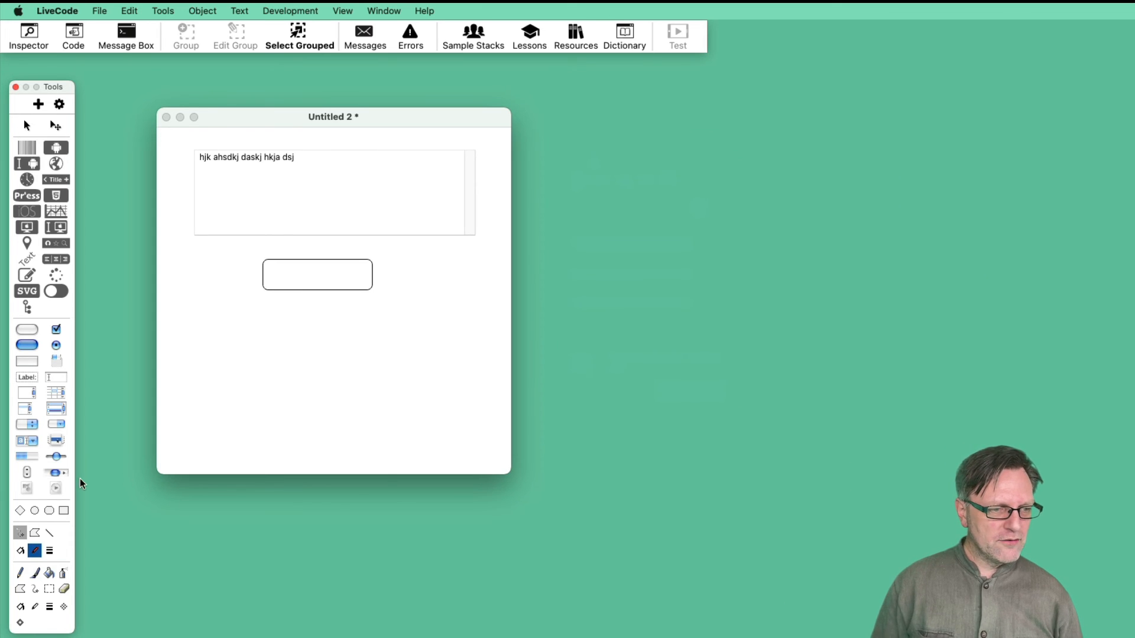
- Set the graphic line size to 6 and draw a wavy freehand curve below the rounded rectangle
{"action": "left_click", "coordinate": [50, 553]}
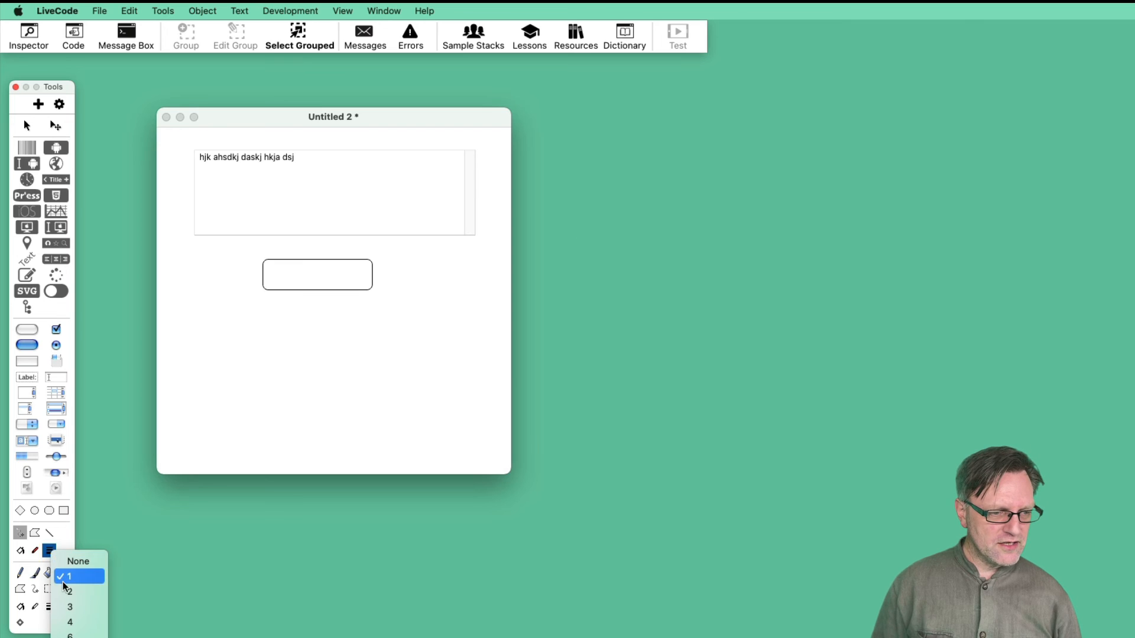
{"action": "left_click", "coordinate": [70, 635]}
{"action": "mouse_move", "coordinate": [209, 400]}
{"action": "left_mouse_down"}
{"action": "mouse_move", "coordinate": [220, 372]}
{"action": "mouse_move", "coordinate": [364, 362]}
{"action": "mouse_move", "coordinate": [421, 297]}
{"action": "left_mouse_up"}
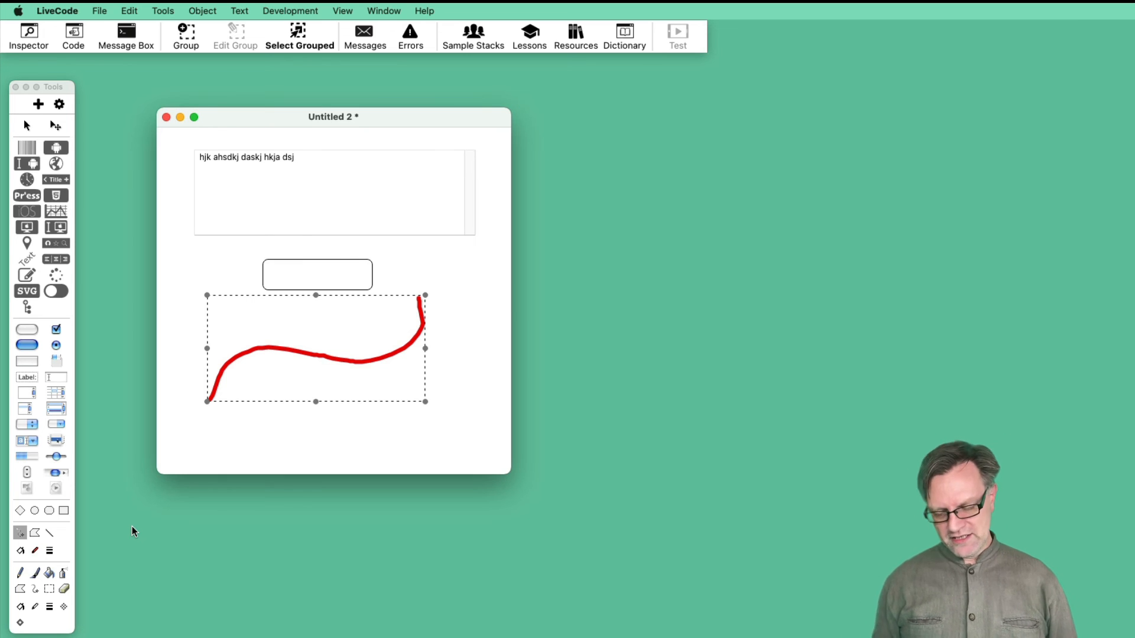
- Draw a closed five-sided polygon graphic below the red curve, near the lower edge of the stack
{"action": "left_click", "coordinate": [35, 532]}
{"action": "left_click", "coordinate": [314, 436]}
{"action": "left_click", "coordinate": [403, 396]}
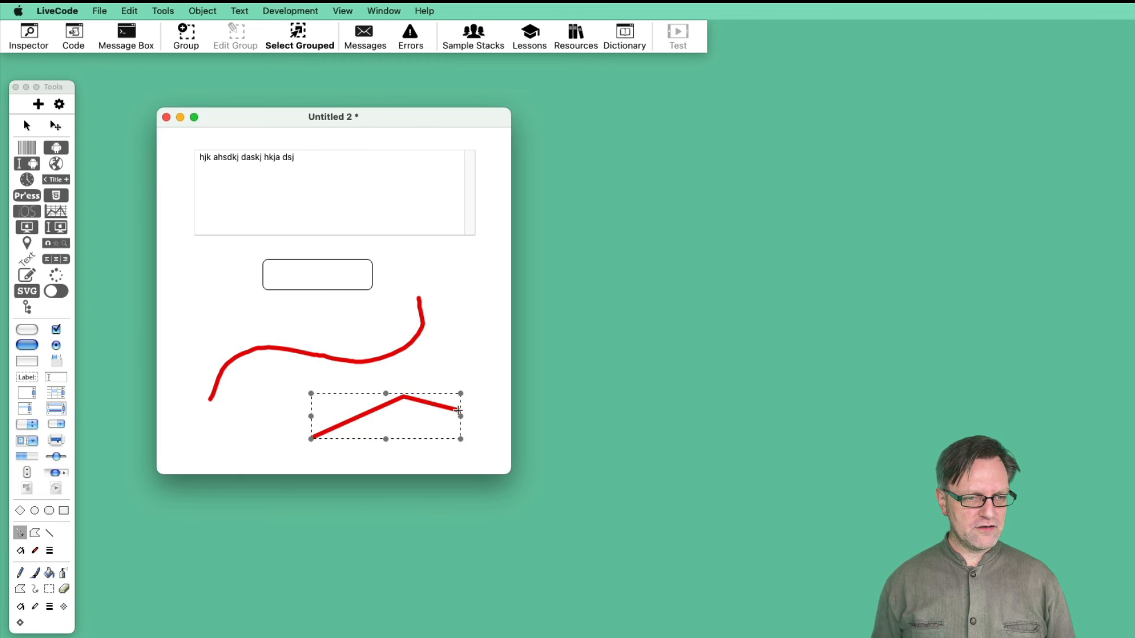
{"action": "left_click", "coordinate": [460, 409]}
{"action": "left_click", "coordinate": [432, 442]}
{"action": "double_click", "coordinate": [342, 450]}
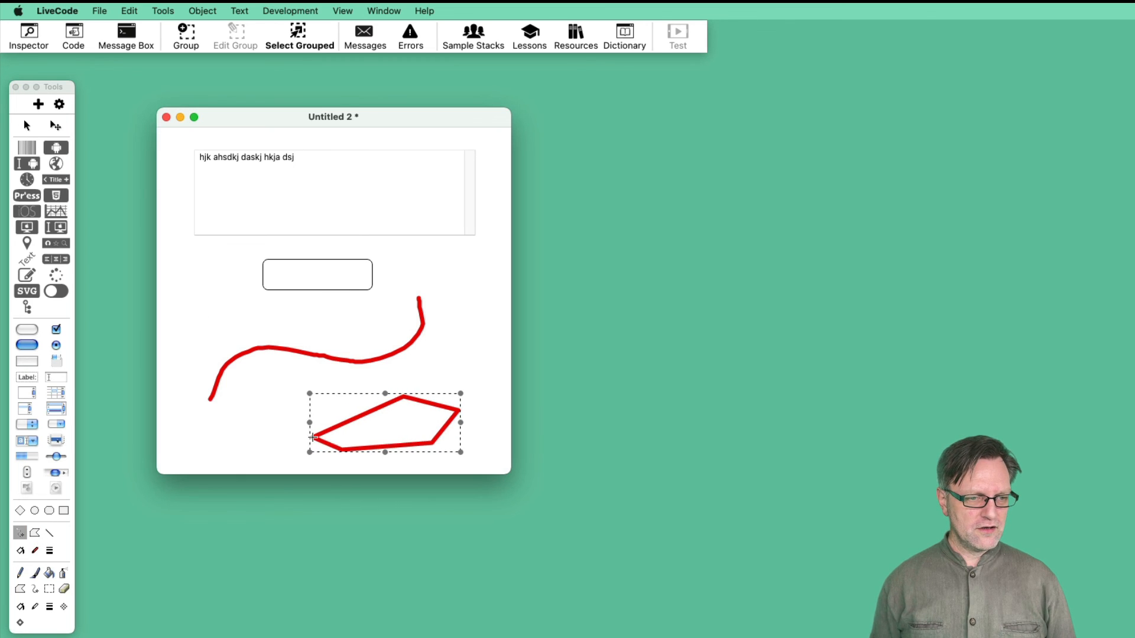